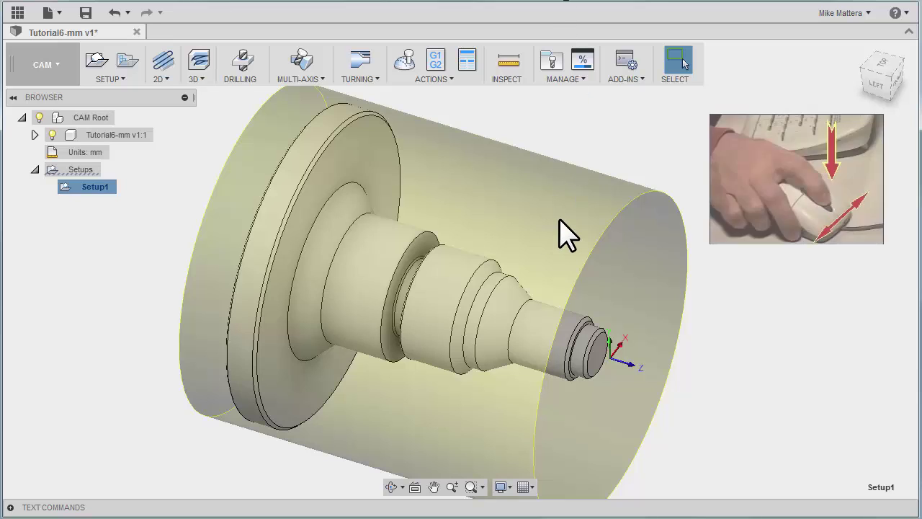
Examine the shaft and its cylindrical stock by panning the view and orbiting it, including with Free Orbit.
middle_drag(565, 234, 558, 210)
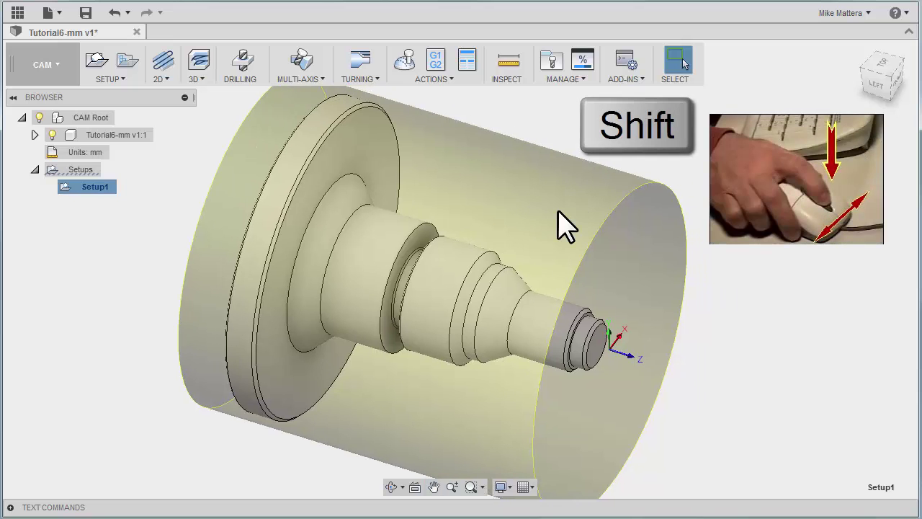
shift+middle_drag(569, 223, 563, 189)
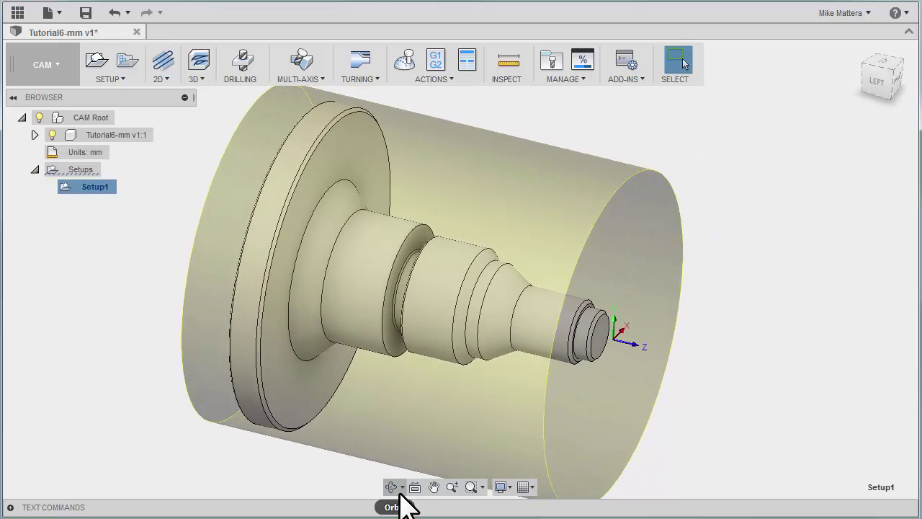
click(402, 485)
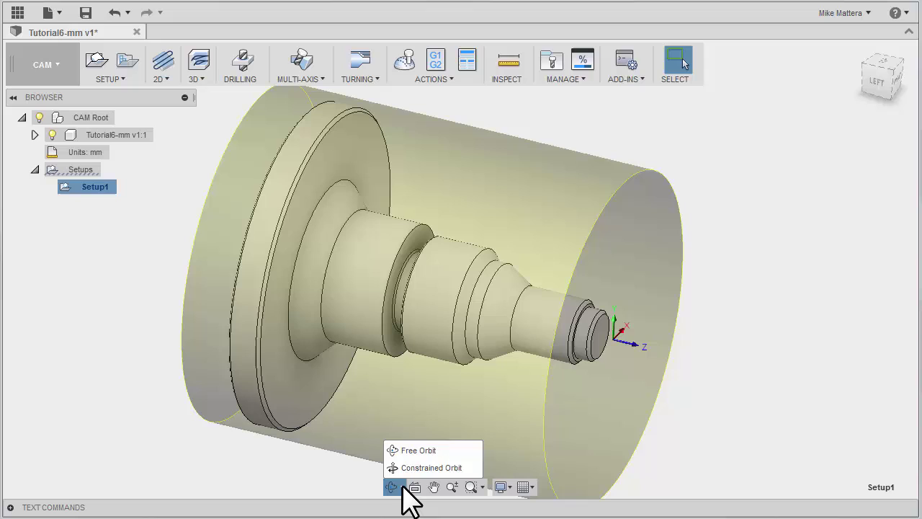
click(416, 450)
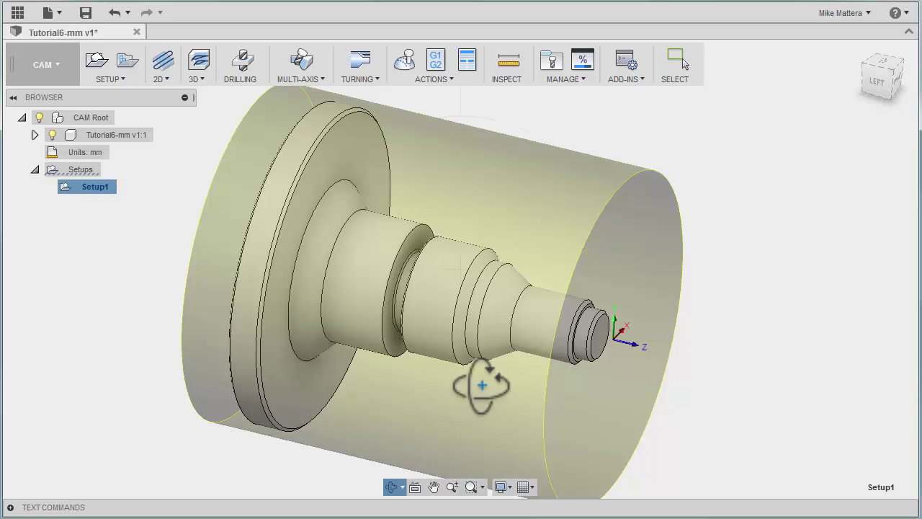
drag(545, 267, 582, 263)
key(Escape)
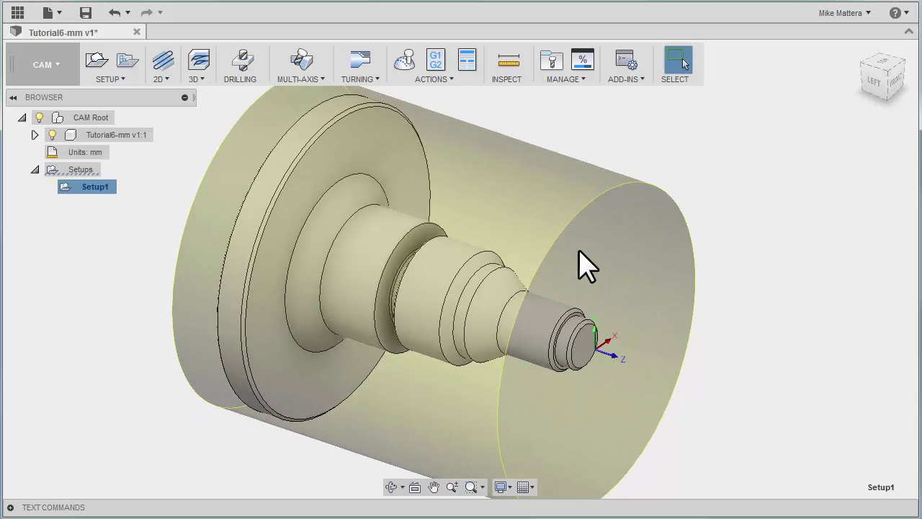
Inspect the part and stock from the top, from the left, rotated 90 degrees and back, and at an angle.
click(883, 61)
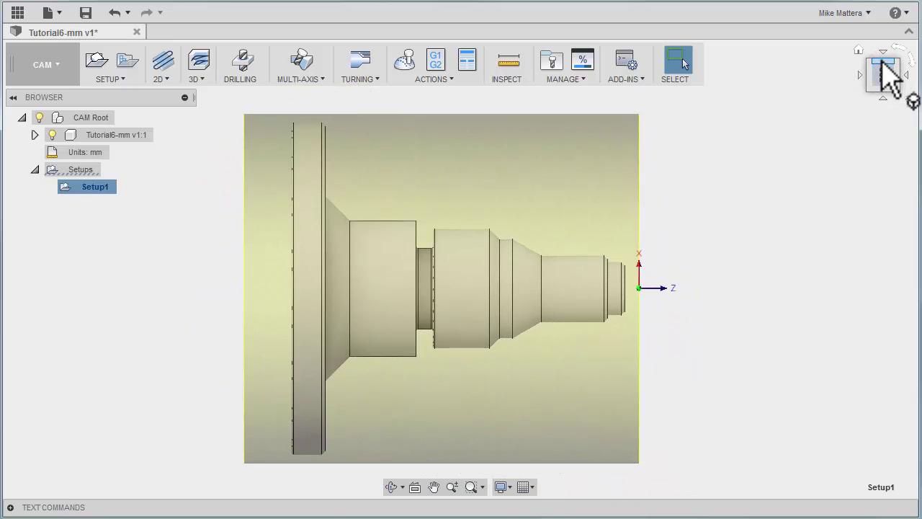
click(883, 98)
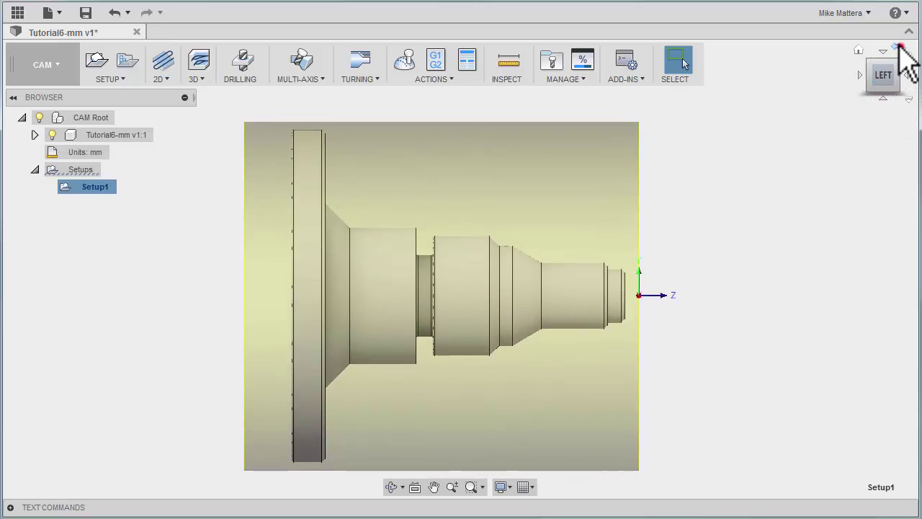
click(899, 48)
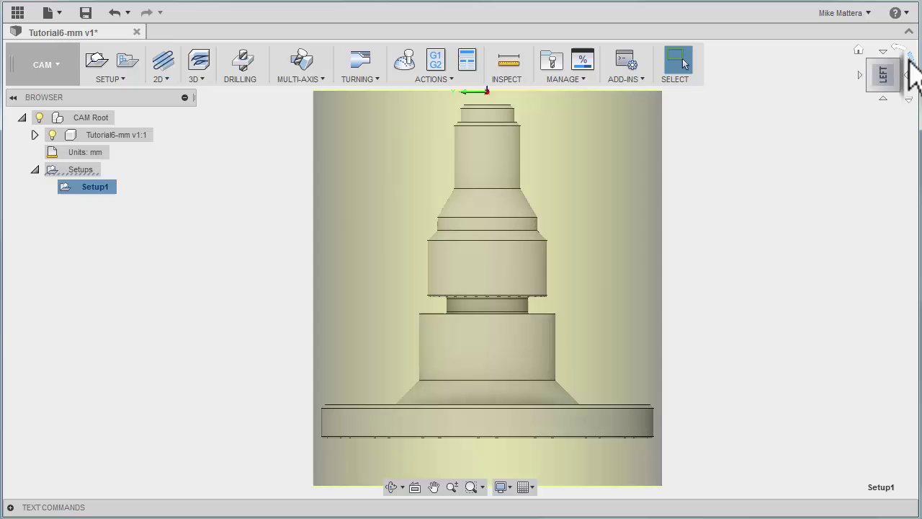
click(907, 57)
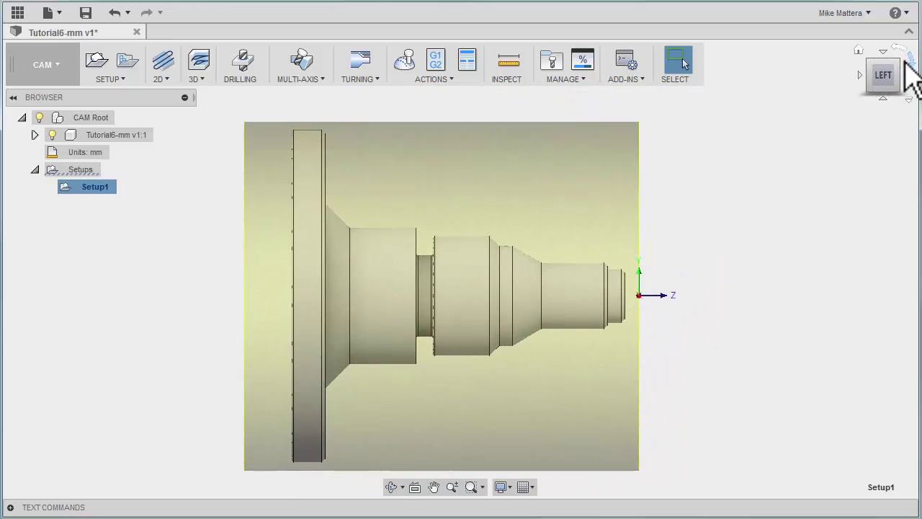
click(898, 89)
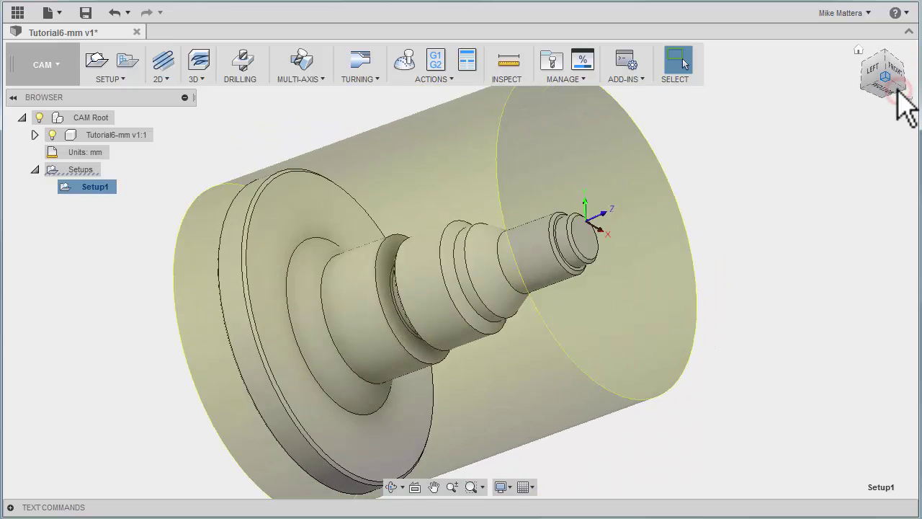
drag(898, 89, 899, 175)
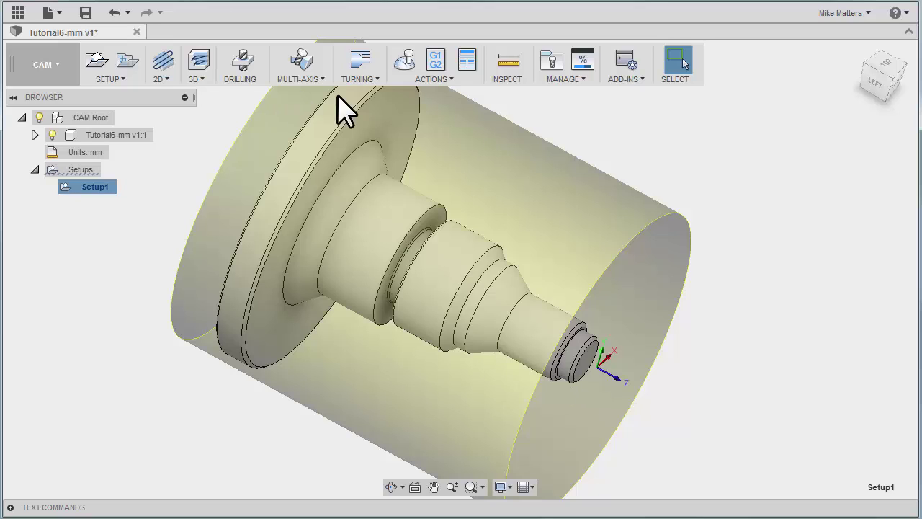
Create a Turning Face operation in Setup1 using tool 1 - CNMT09T308-DCLN-R from the Sample Turning Tools library.
click(373, 79)
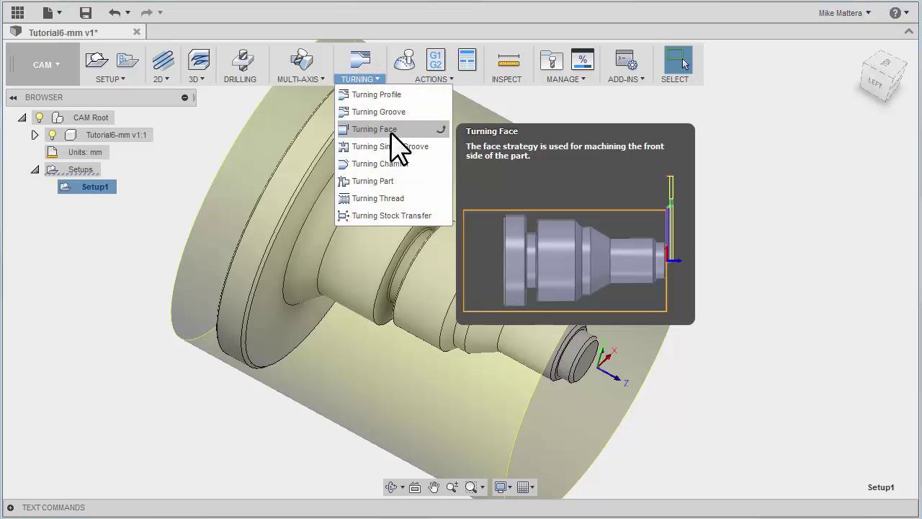
click(391, 131)
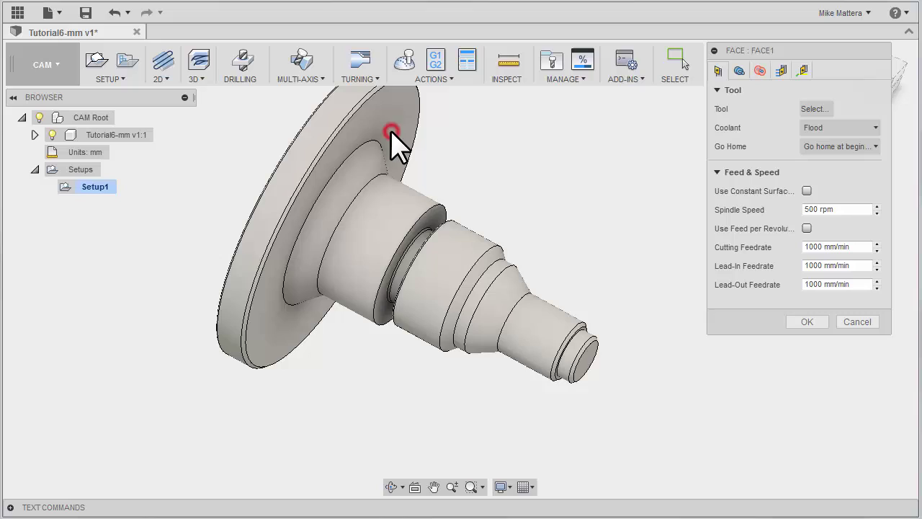
click(821, 109)
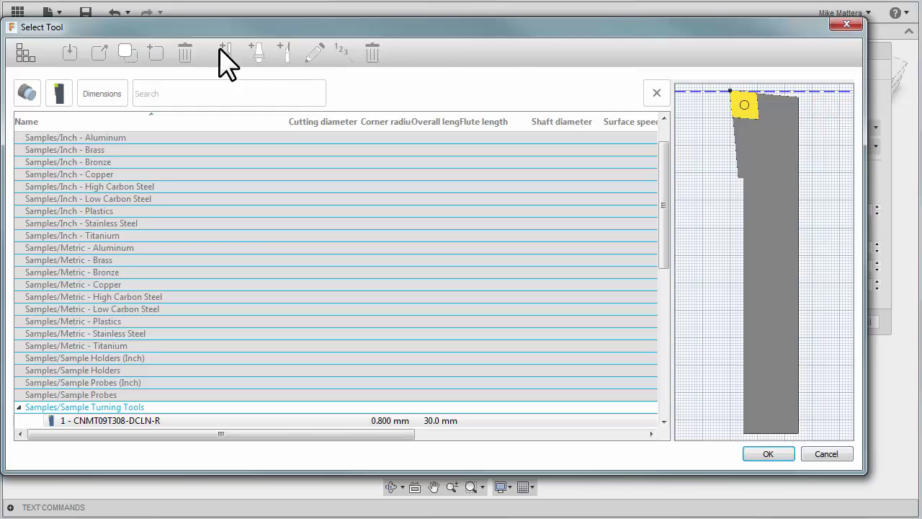
click(25, 53)
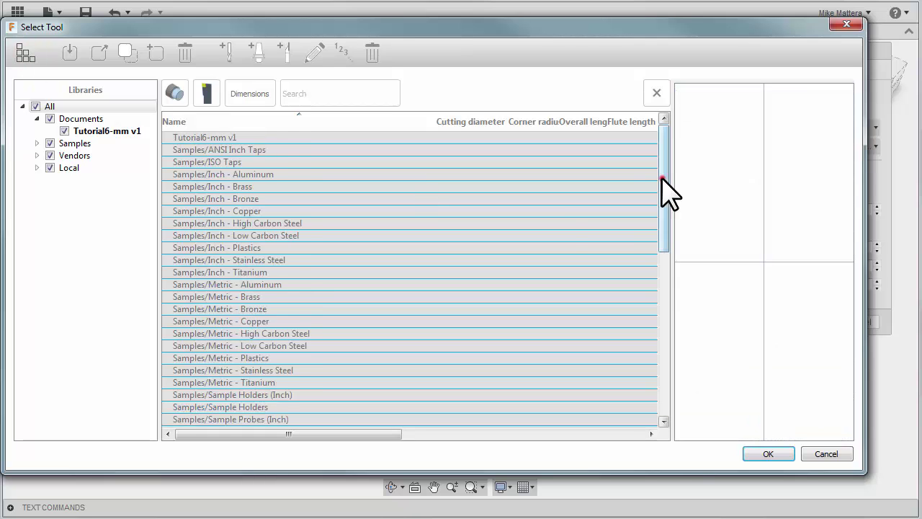
drag(659, 176, 656, 276)
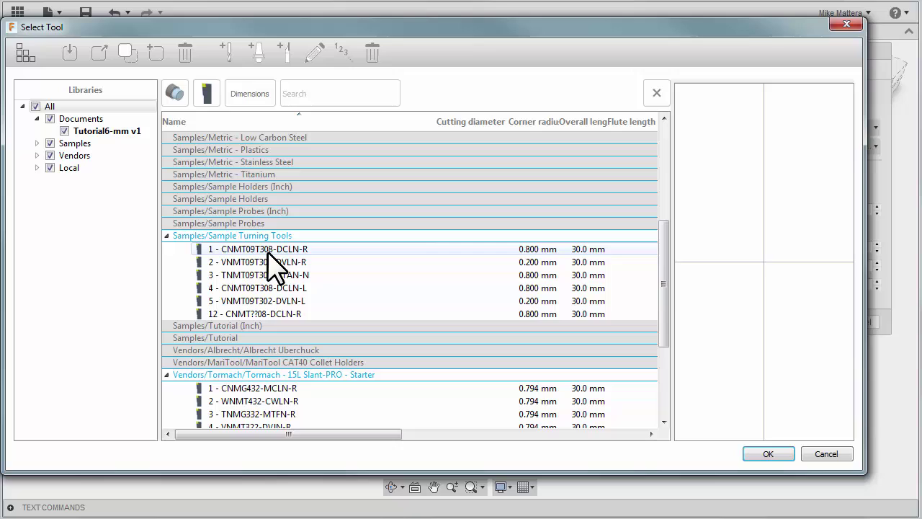
click(308, 251)
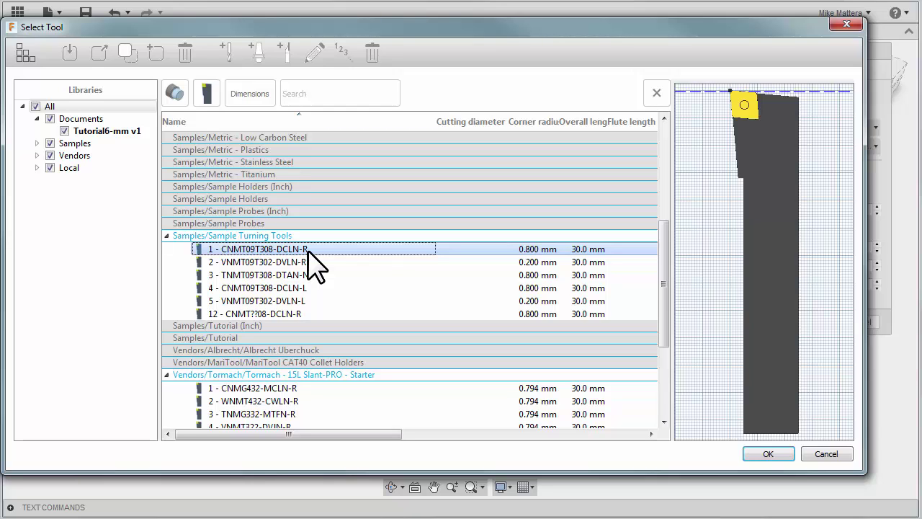
double_click(308, 249)
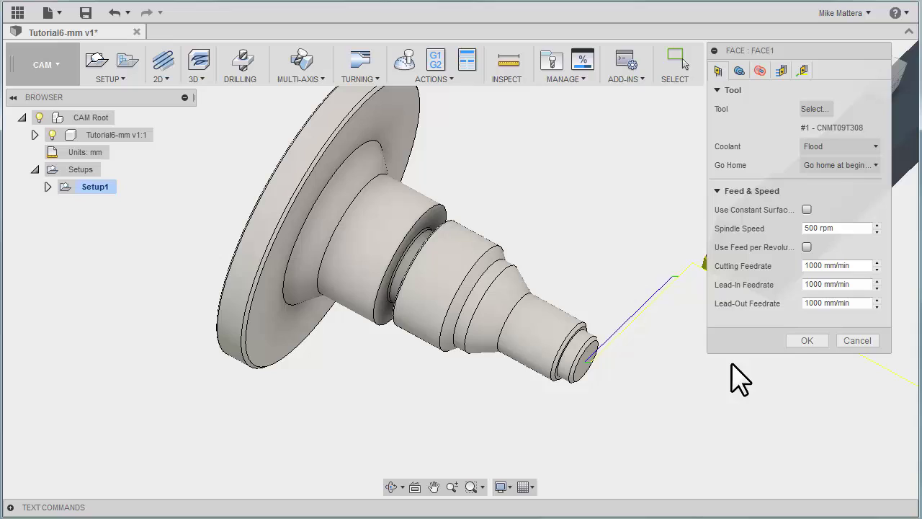
click(806, 342)
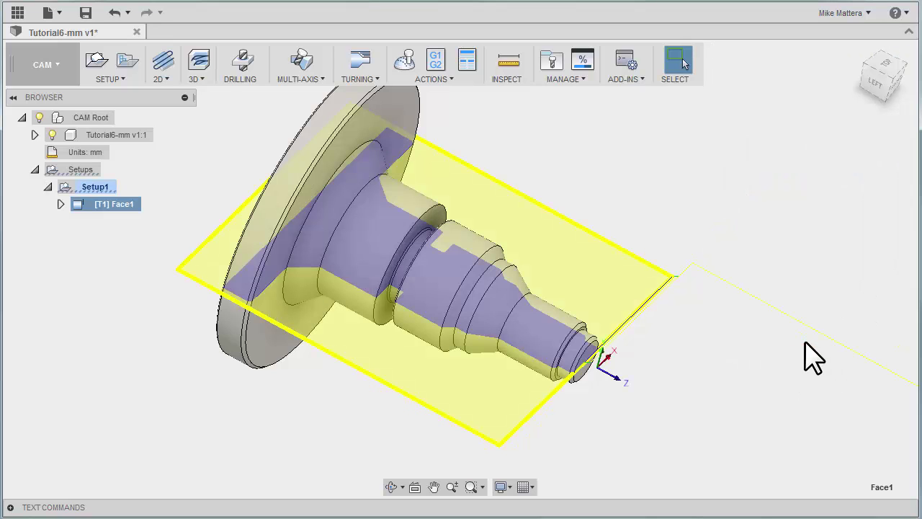
Edit the facing operation to use multiple passes, with Limit Number of Stepovers off and the number of stepovers set to 2.
click(888, 67)
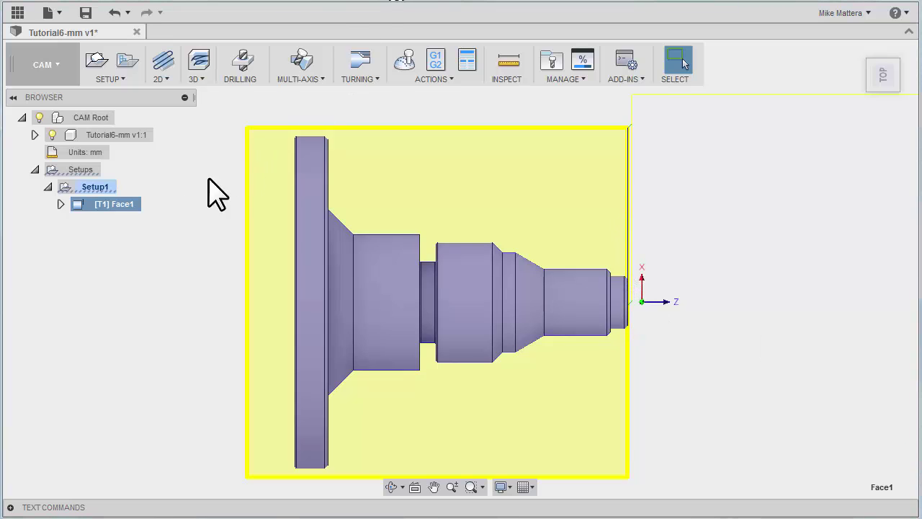
right_click(112, 209)
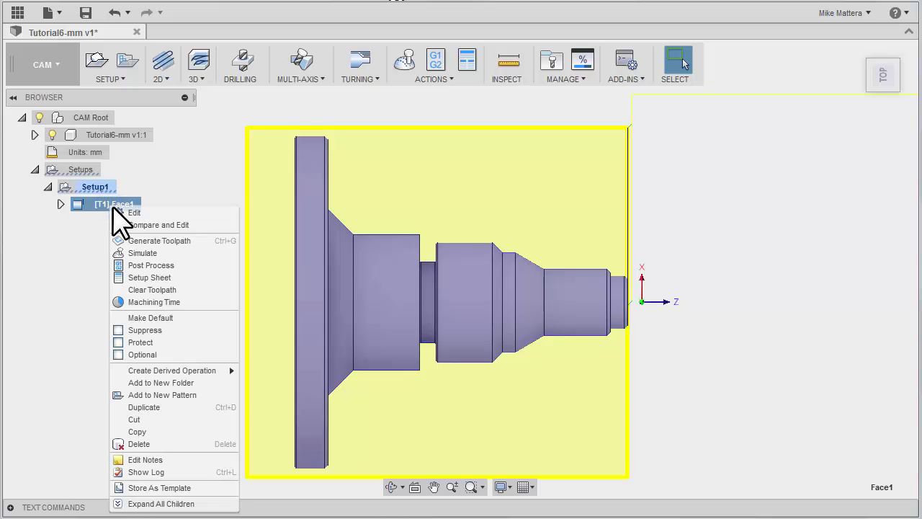
click(137, 213)
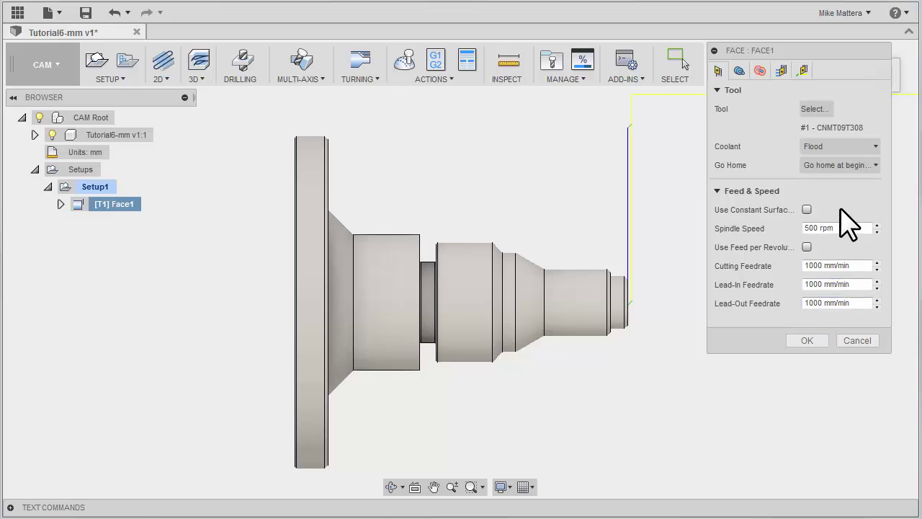
click(739, 70)
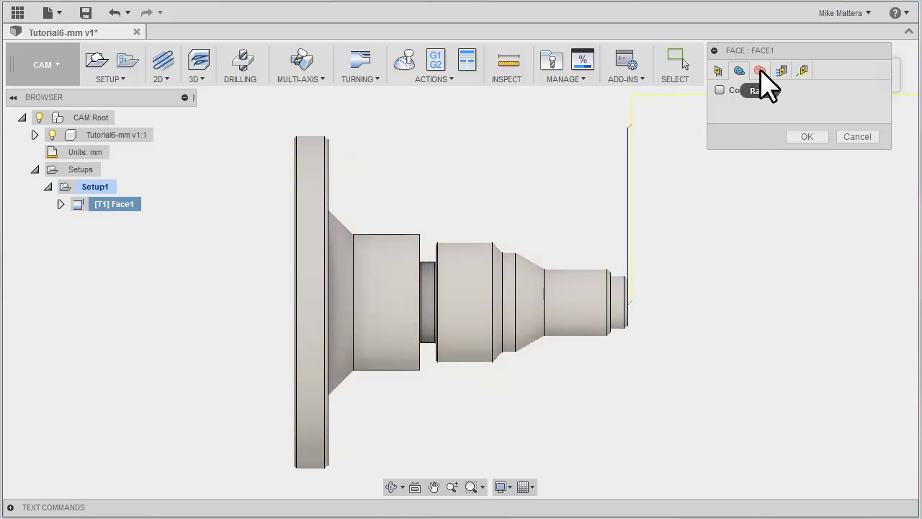
click(759, 71)
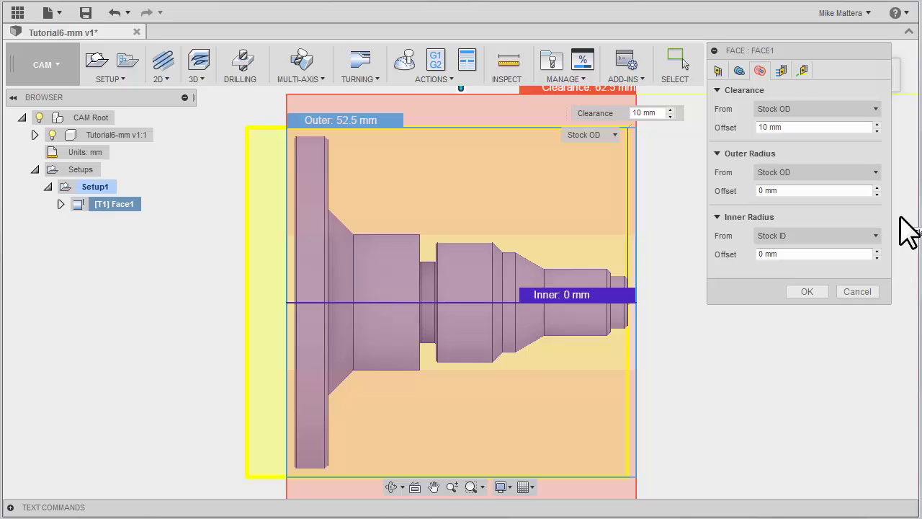
click(782, 70)
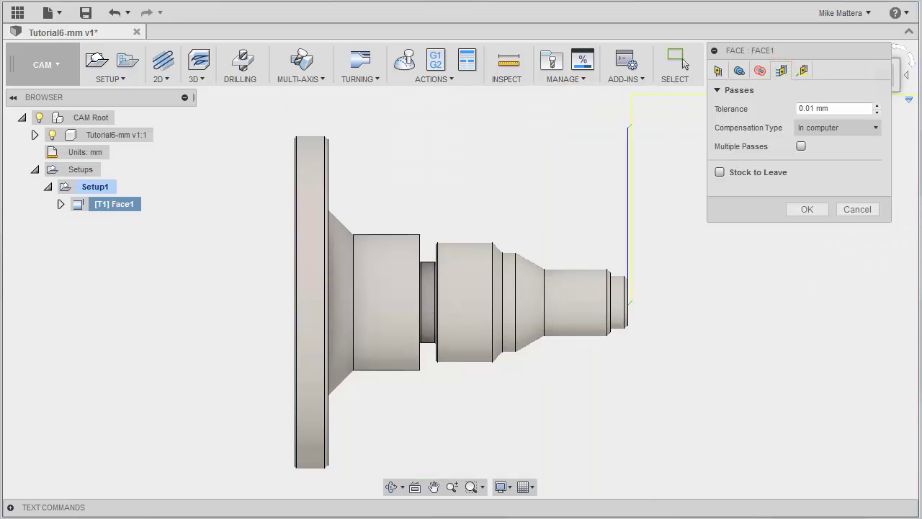
click(801, 147)
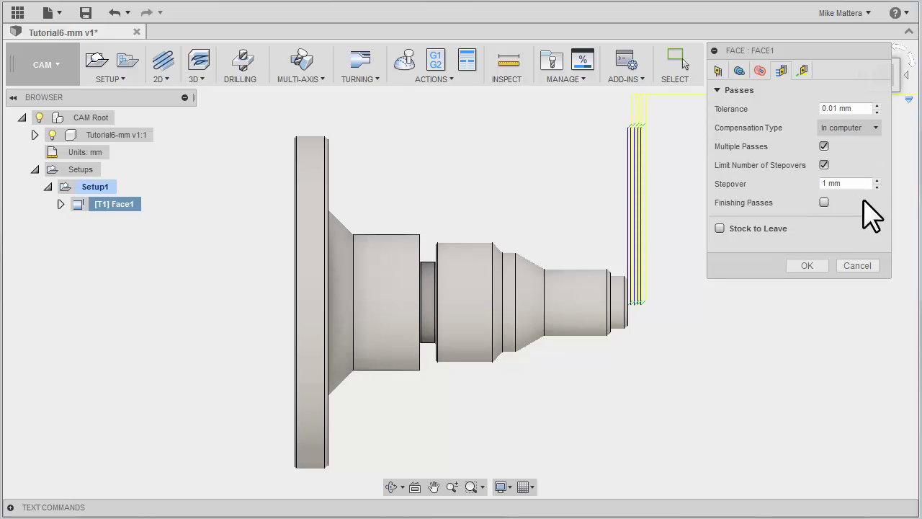
double_click(825, 183)
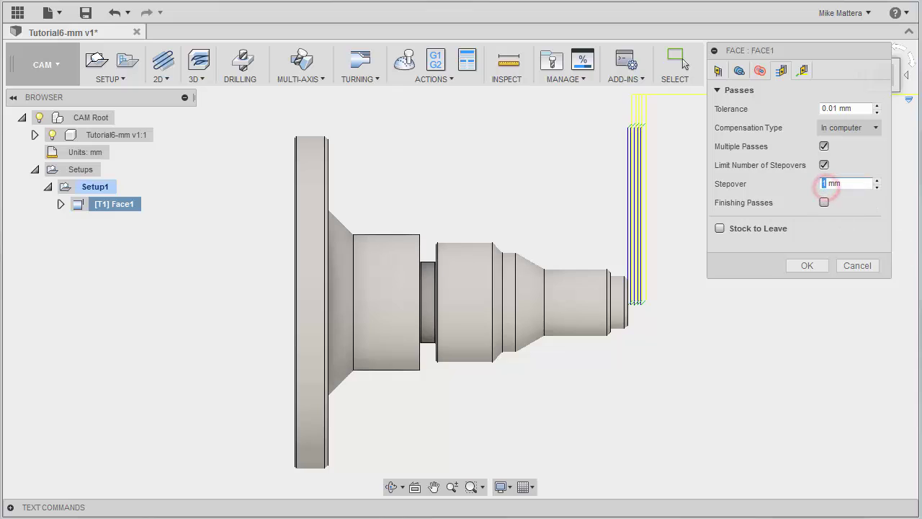
click(824, 165)
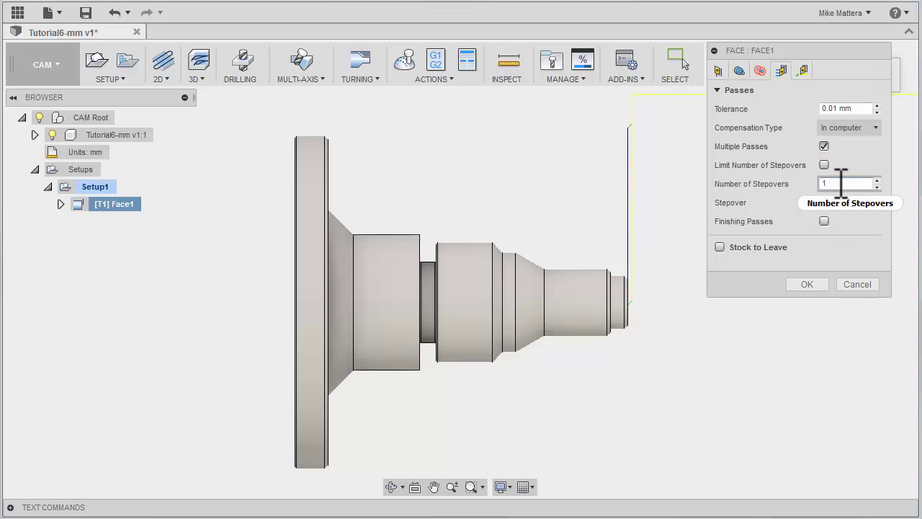
double_click(838, 183)
text(2)
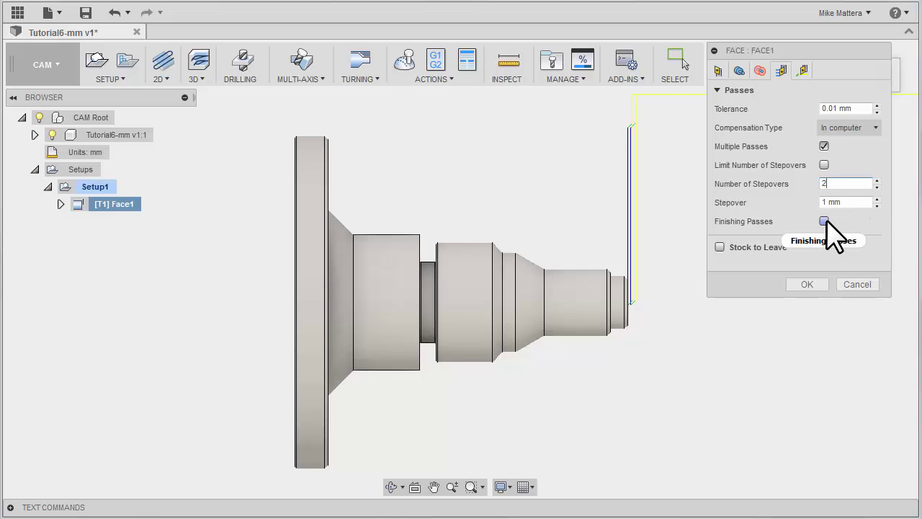
Try the Finishing Passes option on the facing operation and switch it back off.
mouse_move(826, 221)
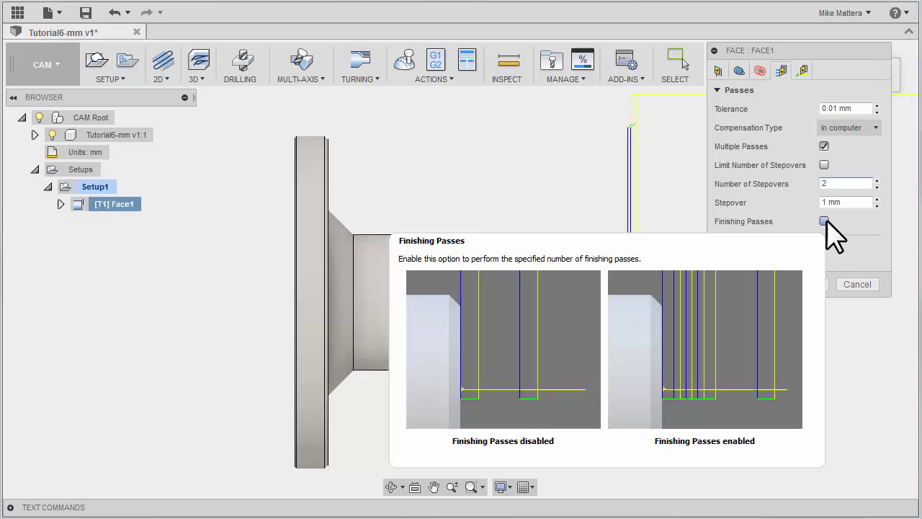
click(824, 221)
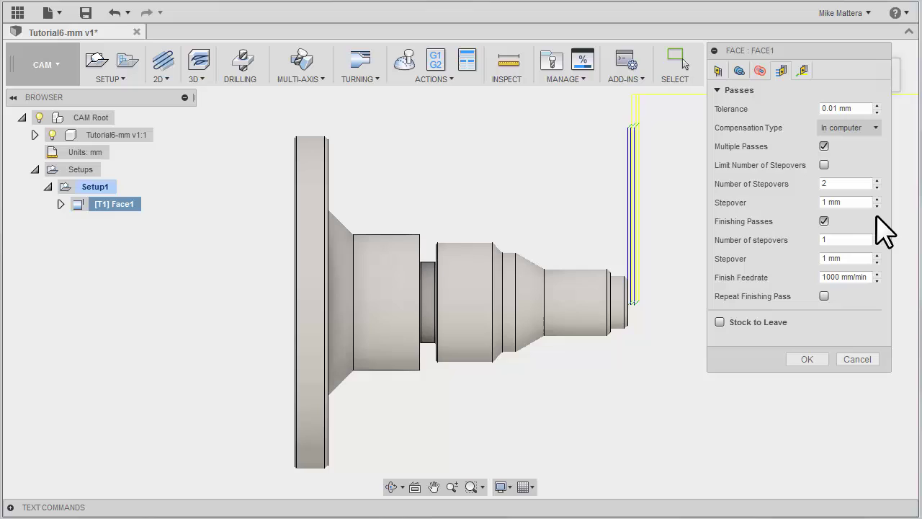
click(823, 221)
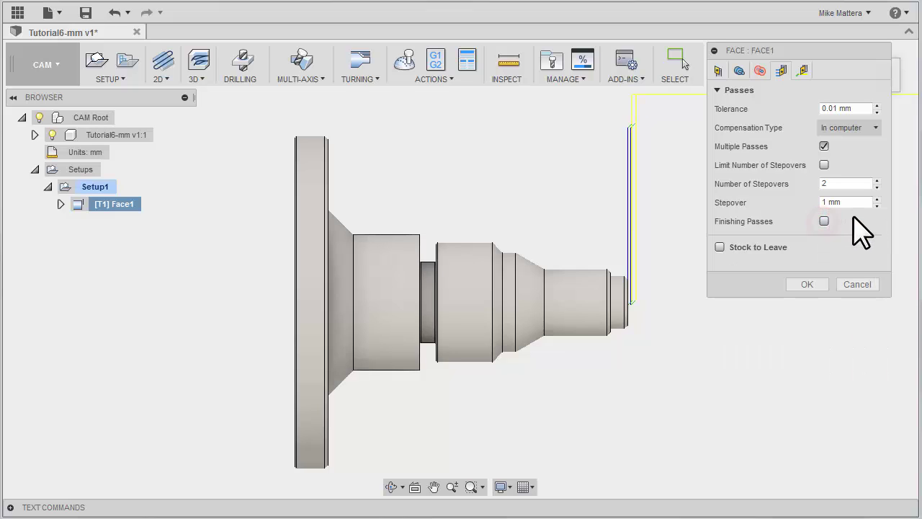
Check the facing operation's linking settings and accept the edited operation.
click(803, 70)
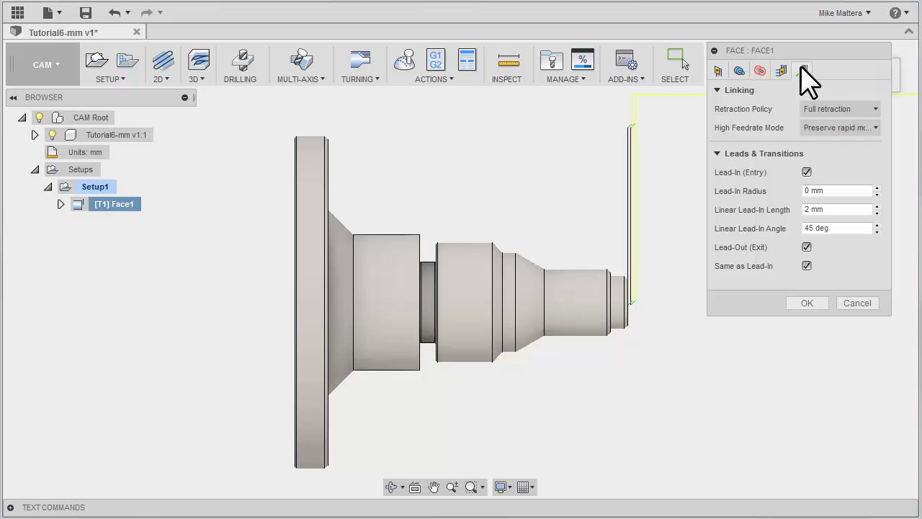
click(807, 303)
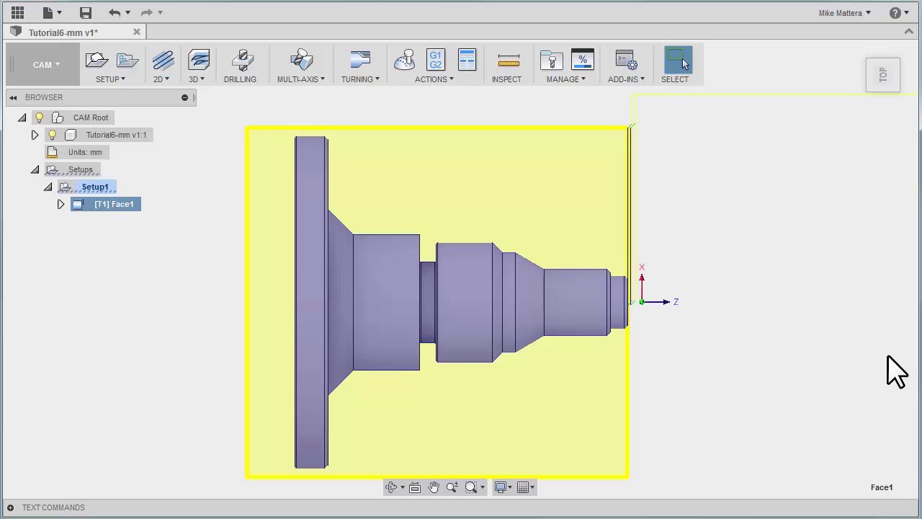
Start simulating the facing operation with the stock shown, using the Ceramic material and colorization by Operation.
click(404, 64)
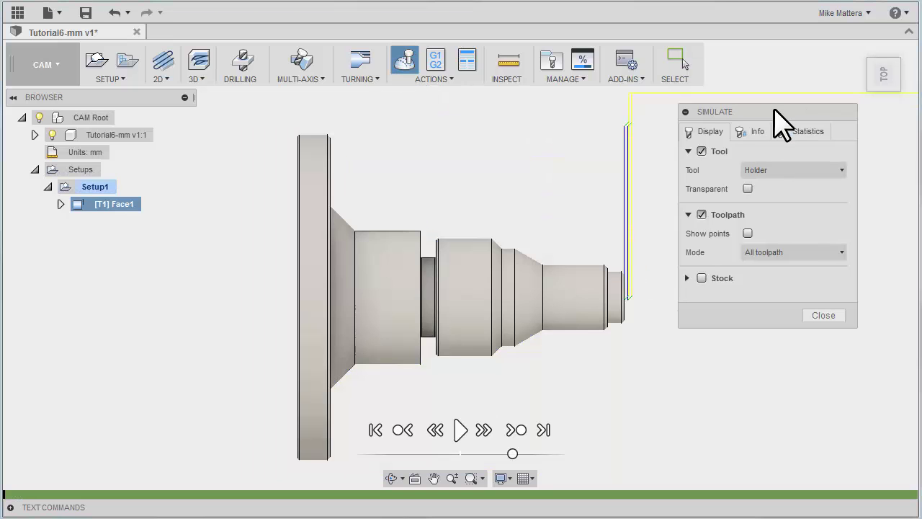
click(701, 278)
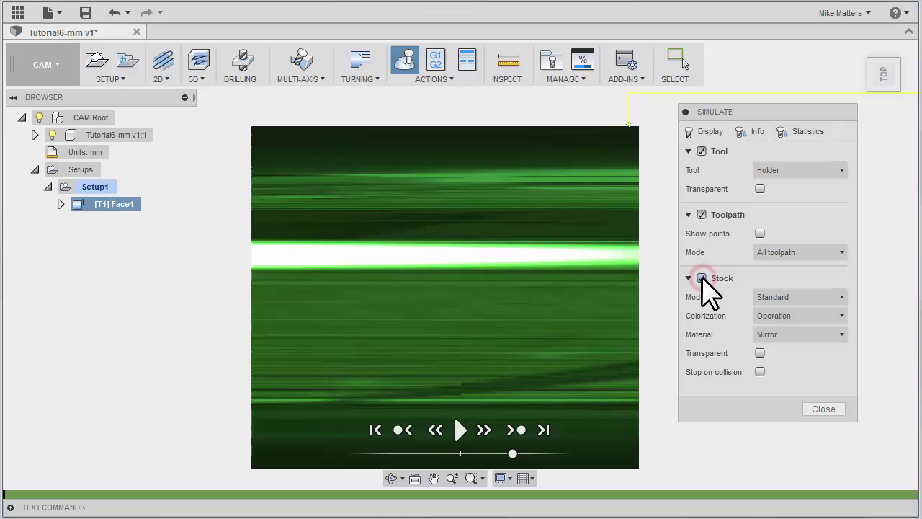
click(794, 334)
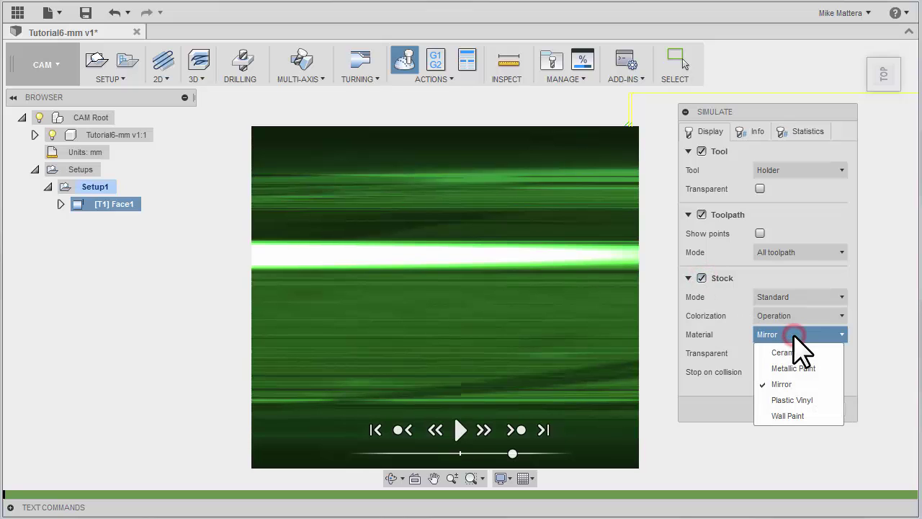
click(784, 353)
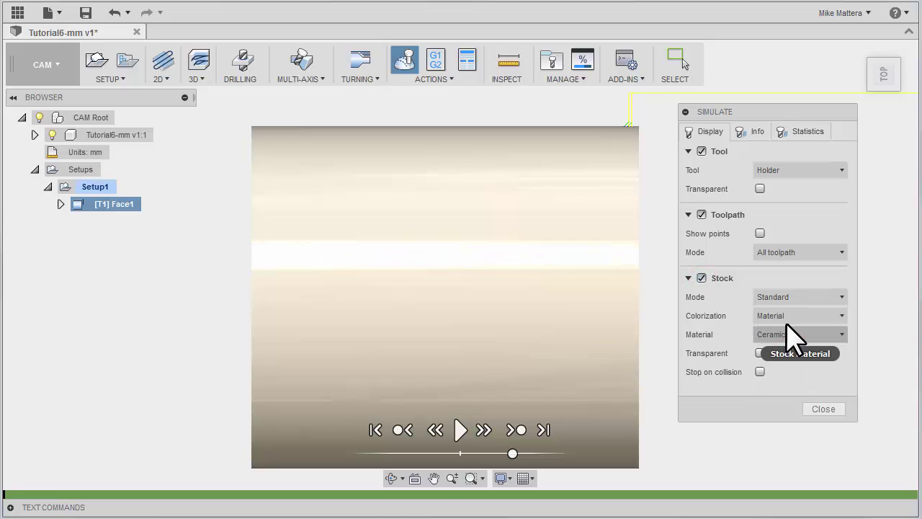
click(784, 317)
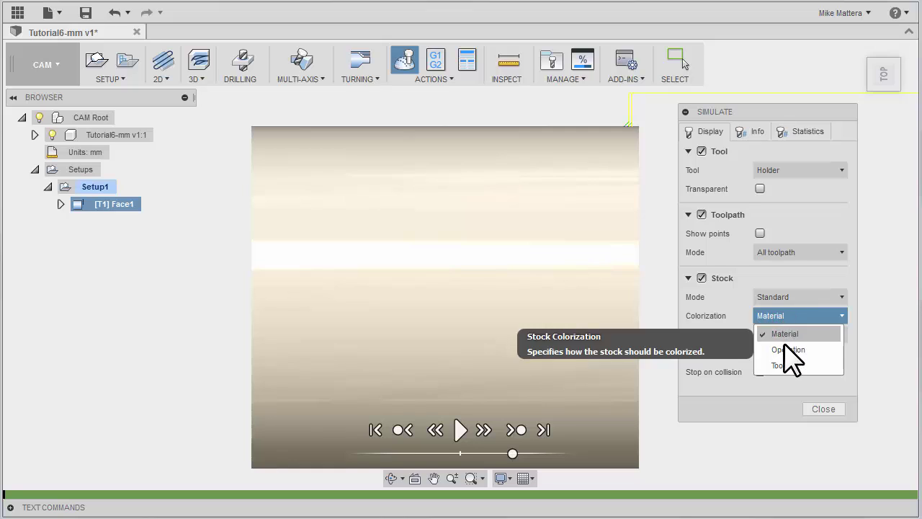
click(787, 349)
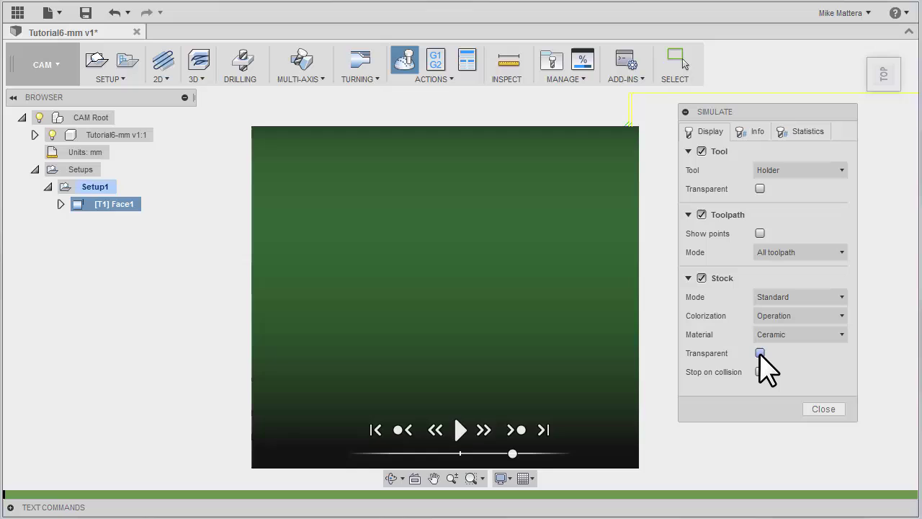
Make the simulated stock transparent, play the facing toolpath through to the end, and close the simulation.
click(759, 353)
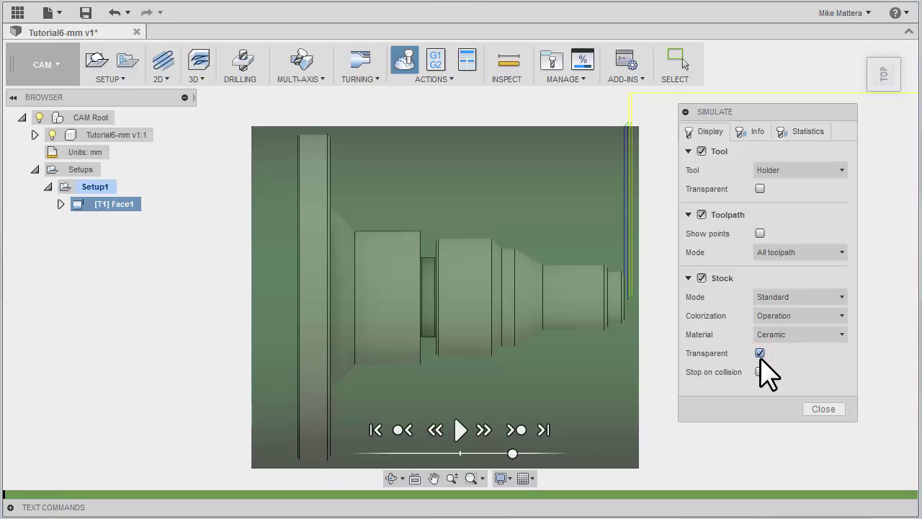
click(460, 429)
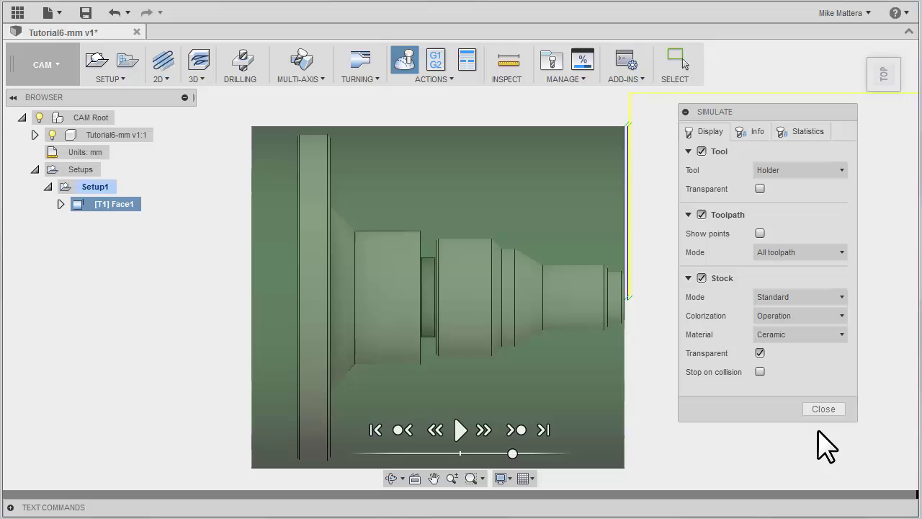
click(824, 409)
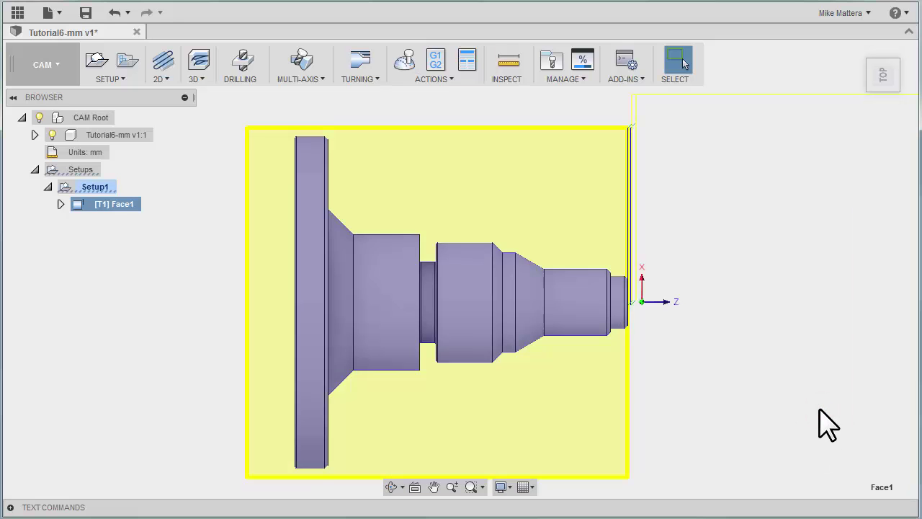